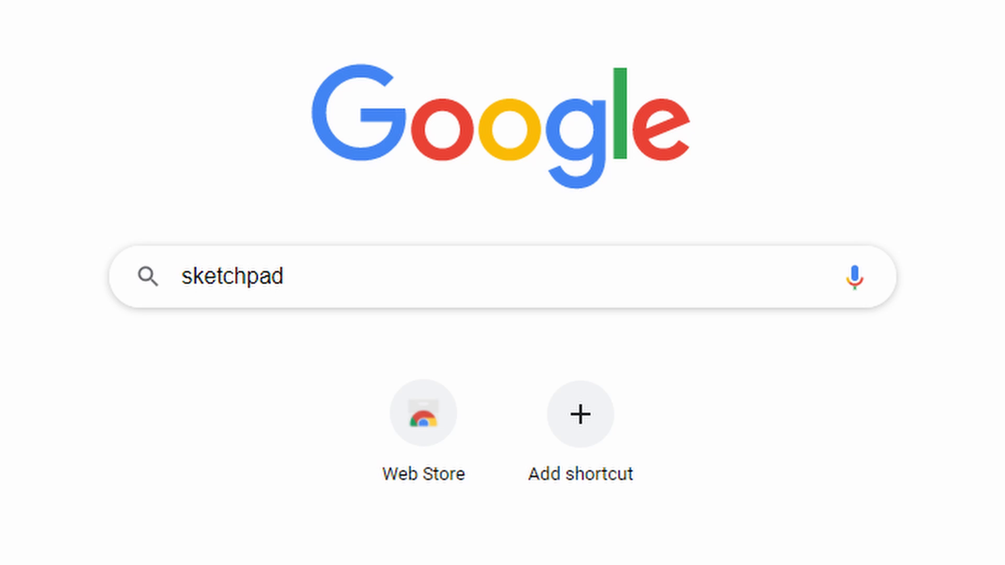
Search the web for sketchpad and open the Sketchpad 5.1 site on sketch.io
key(Return)
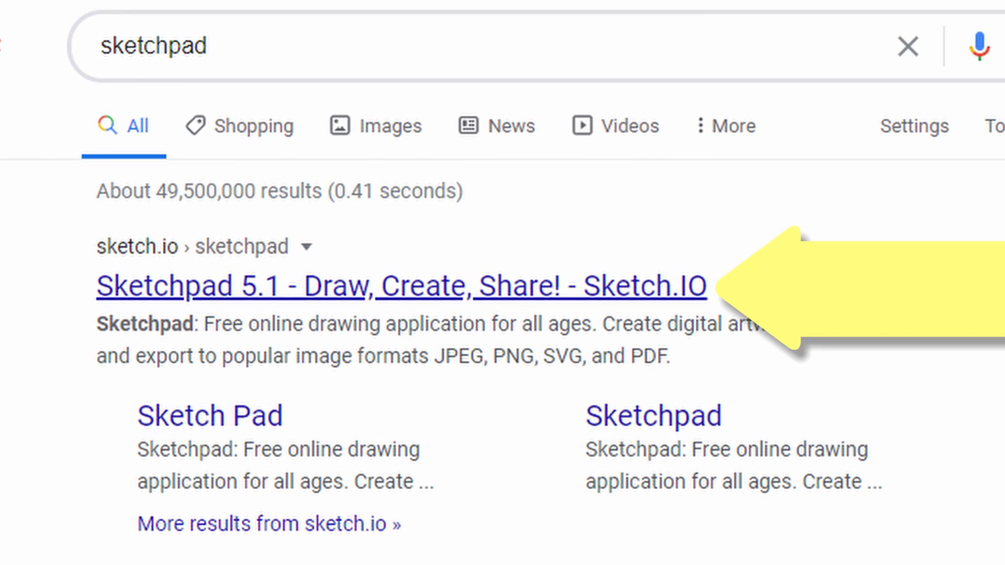
click(335, 286)
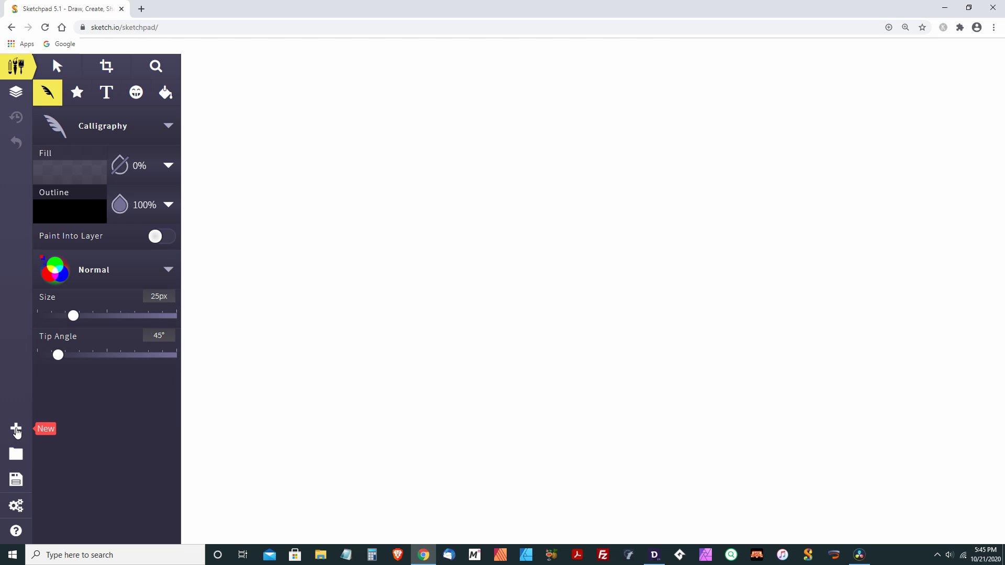
Create a new blank canvas with the 8.5 x 11 (Letter) paper size
click(18, 431)
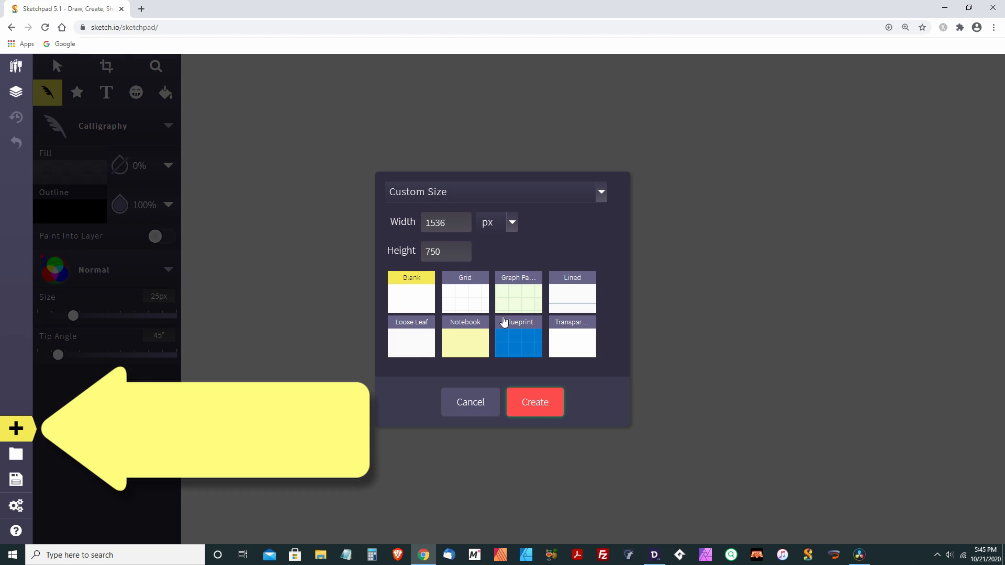
click(598, 195)
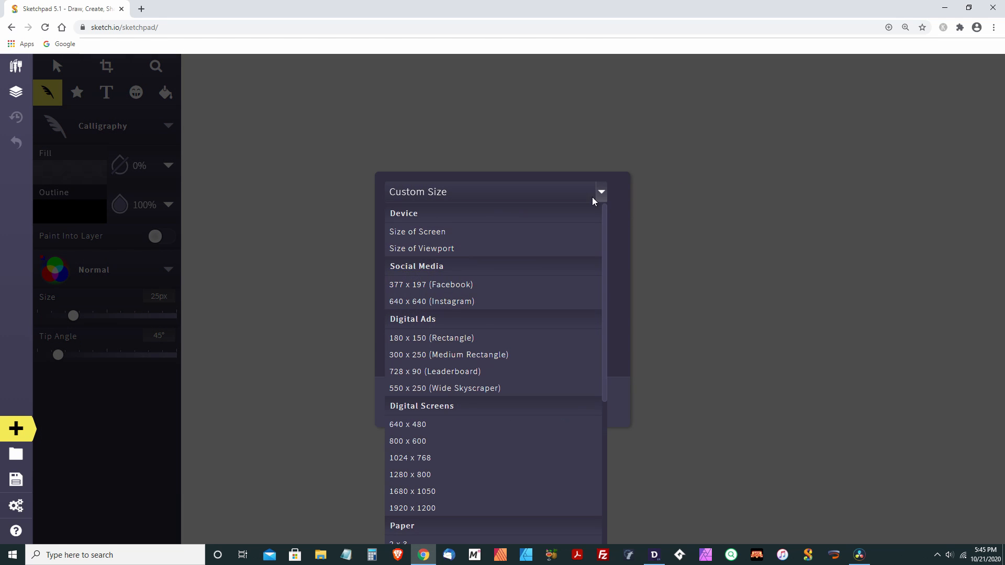
scroll(430, 423, down, 5)
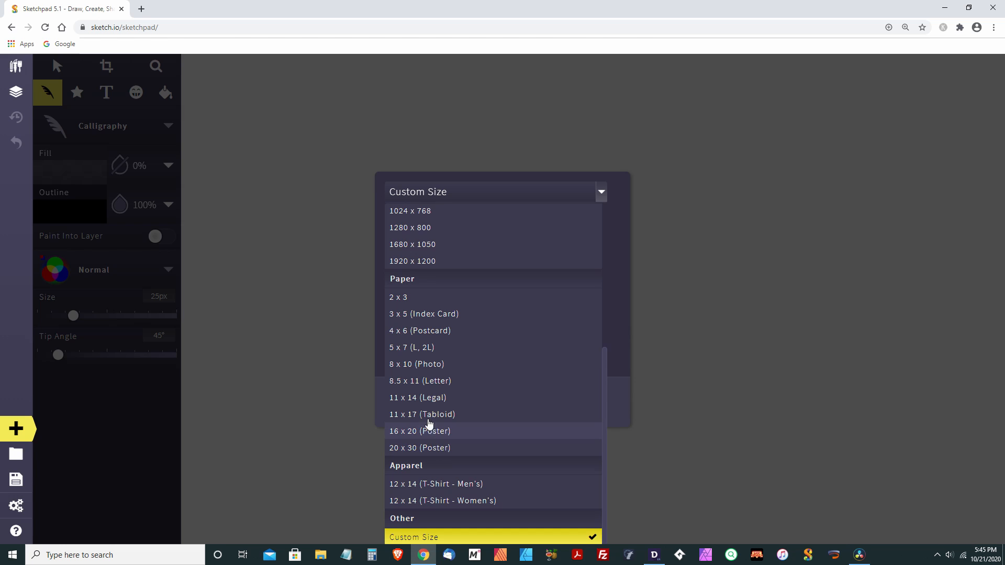
click(420, 382)
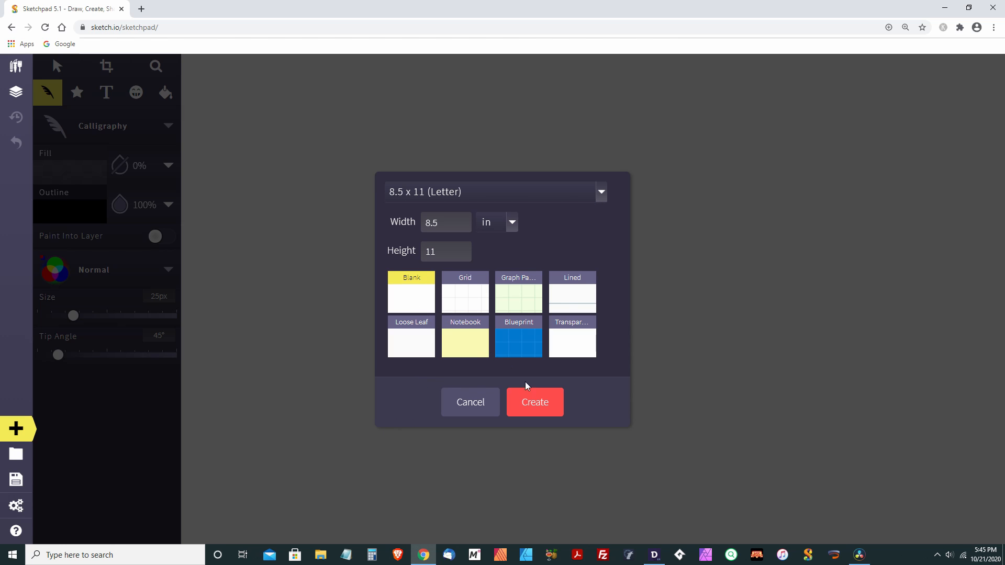
click(537, 405)
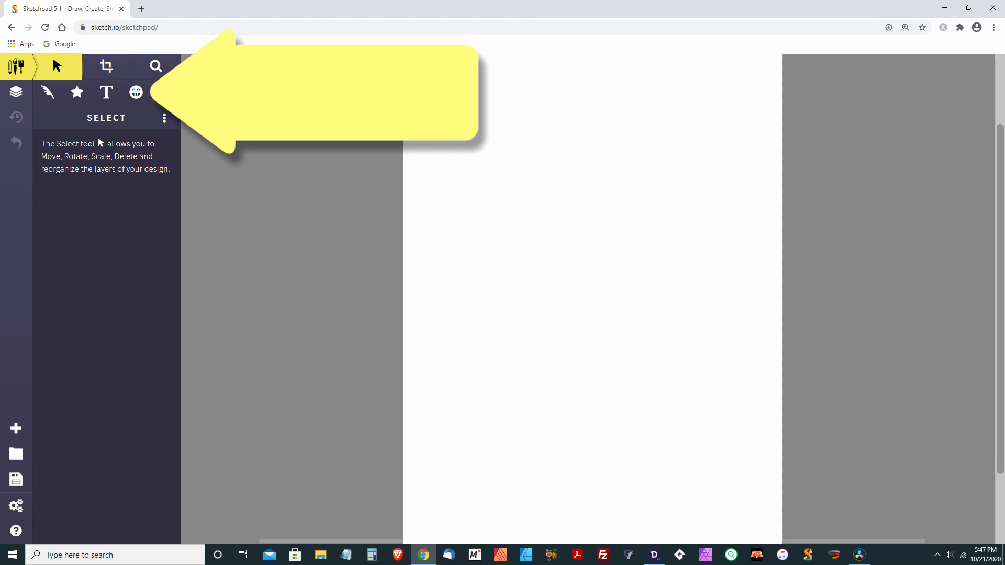
Browse the built-in clipart graphics library
click(136, 92)
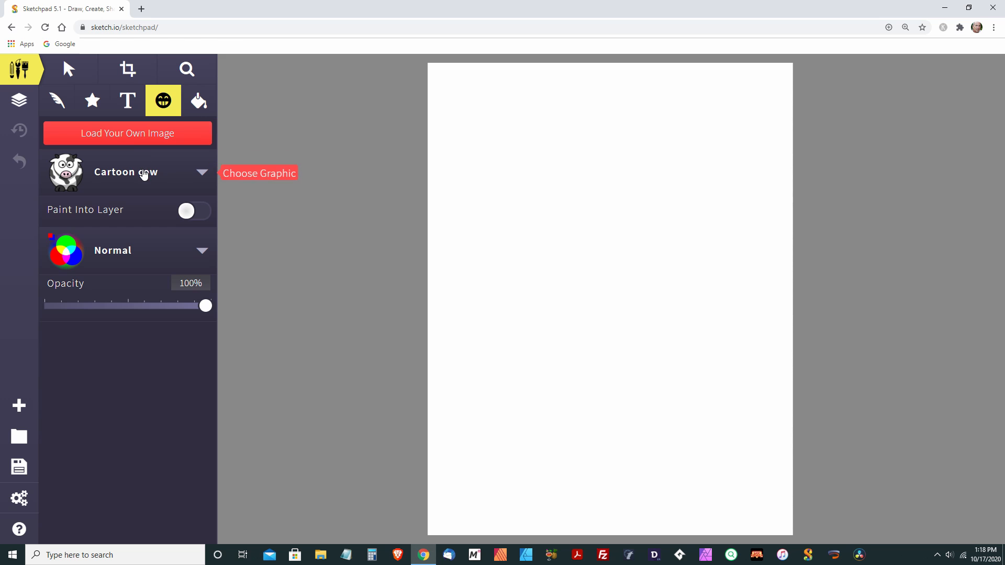
click(201, 172)
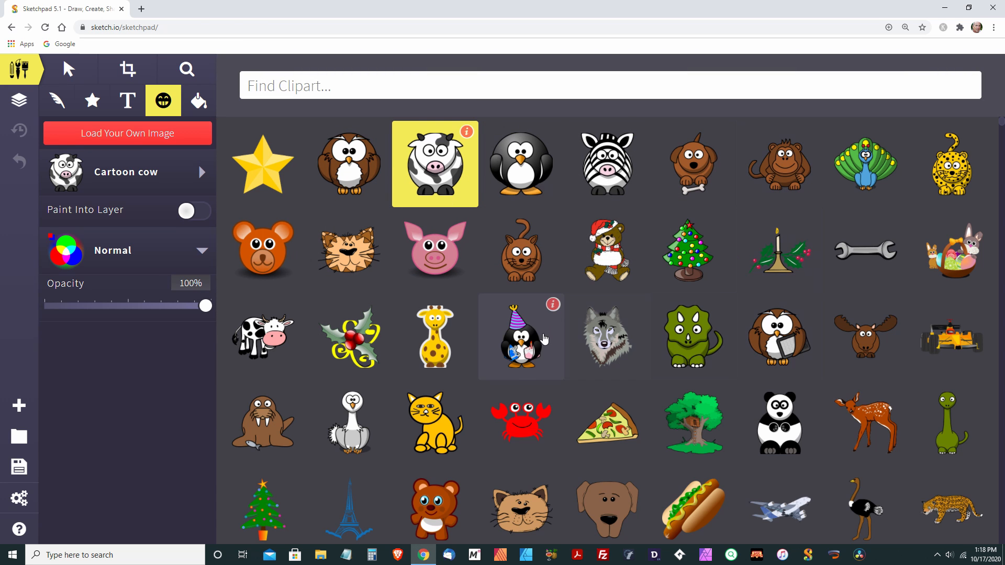
scroll(524, 293, down, 5)
scroll(552, 329, down, 20)
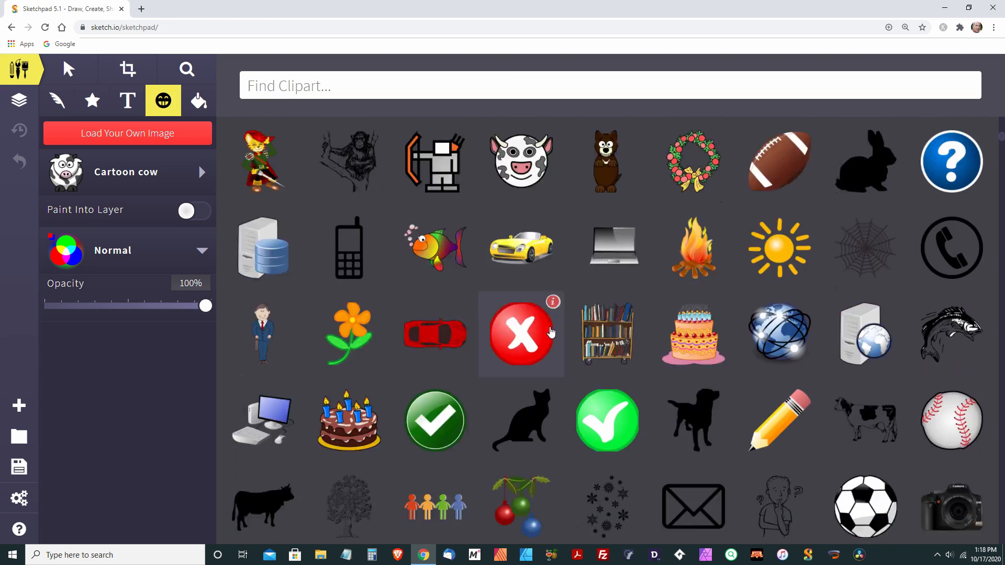
scroll(552, 328, up, 7)
scroll(552, 329, up, 12)
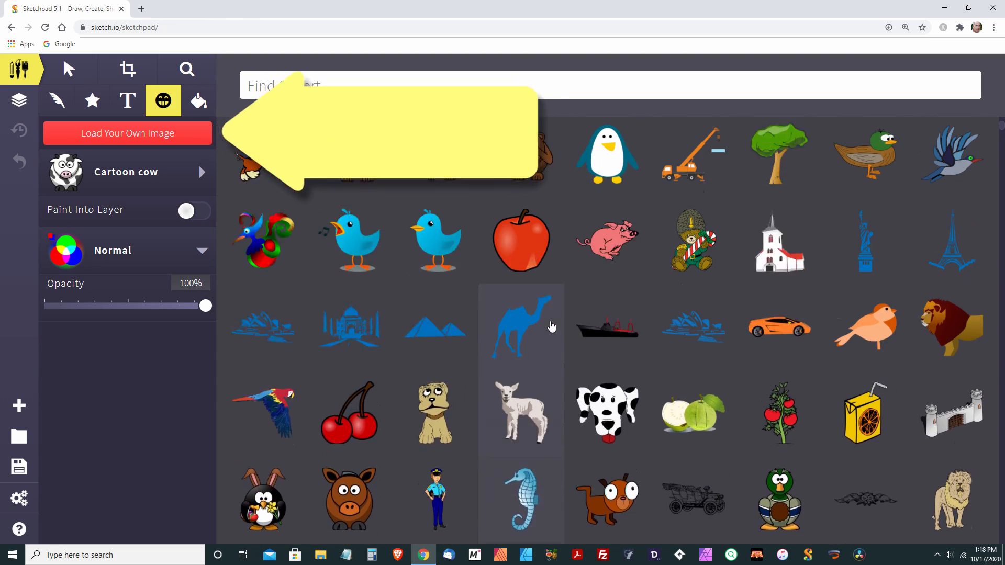
scroll(552, 327, up, 2)
Load the kp mailer image from the computer, move it to the top of the page and shrink it slightly
click(127, 133)
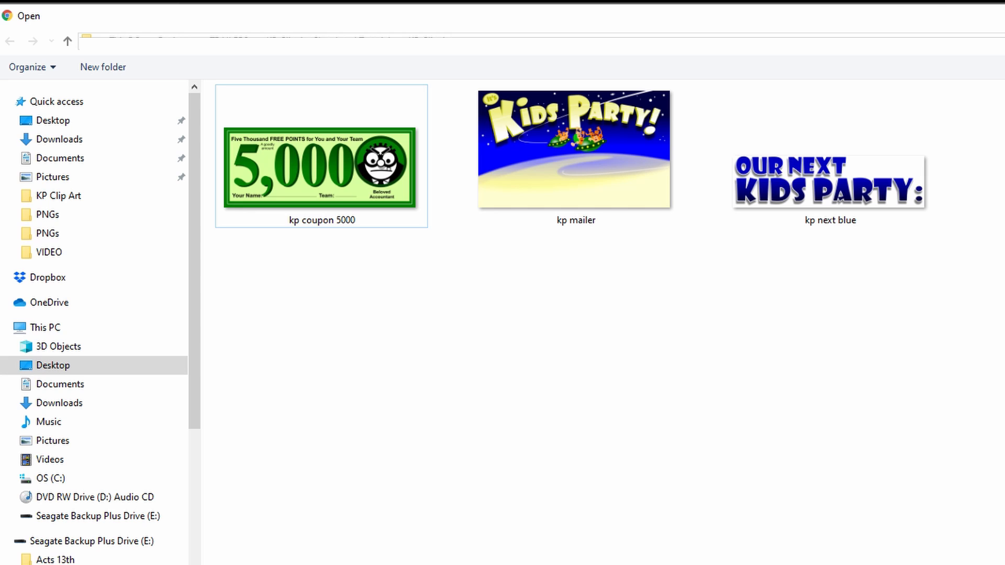
double_click(574, 150)
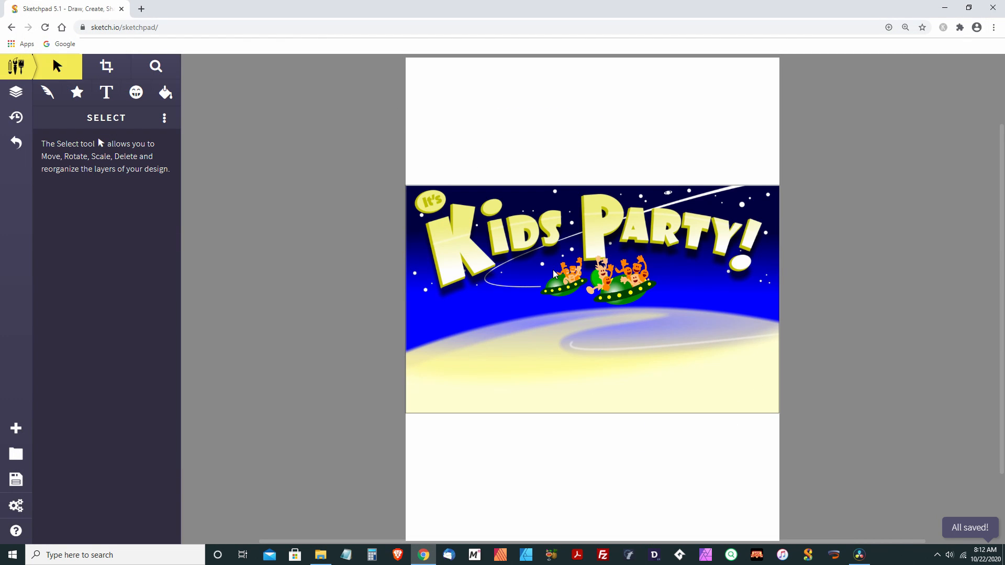
drag(554, 274, 573, 163)
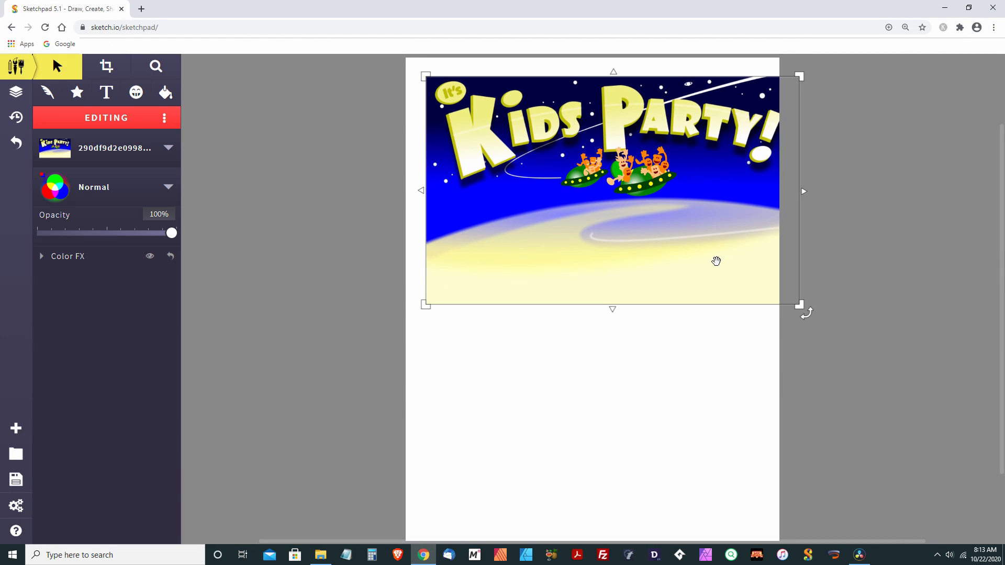
drag(799, 305, 762, 281)
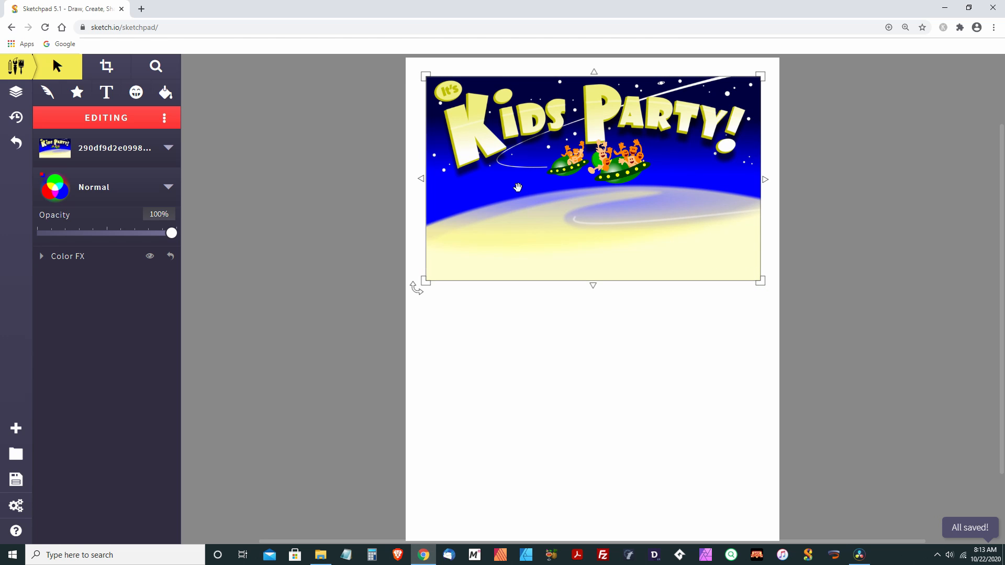
Load the kp coupon 5000 image and place it at the bottom of the page, scaled to fit
click(136, 92)
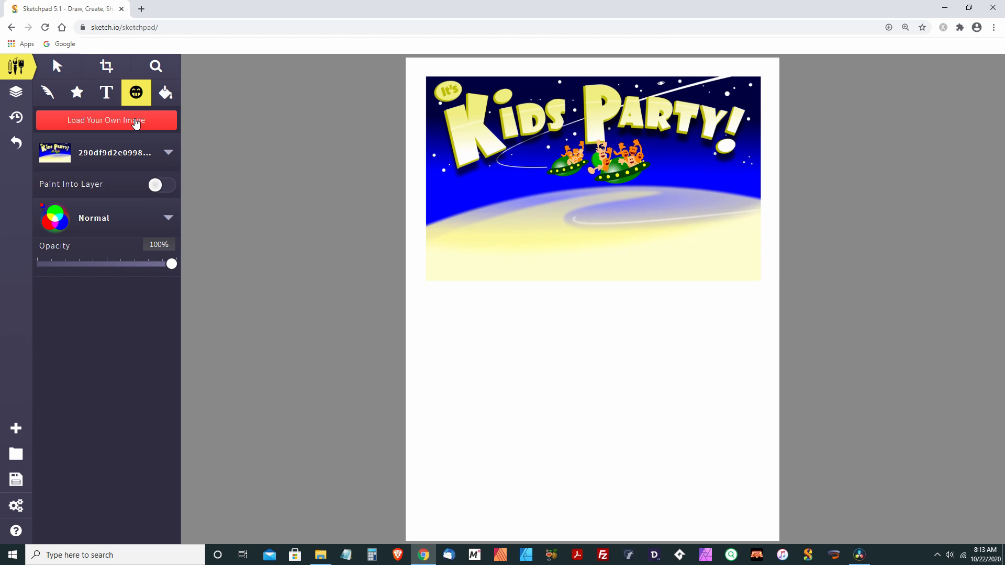
click(135, 121)
click(234, 131)
double_click(259, 120)
mouse_move(581, 325)
mouse_down()
mouse_move(603, 393)
mouse_move(595, 455)
mouse_up()
drag(793, 370, 766, 390)
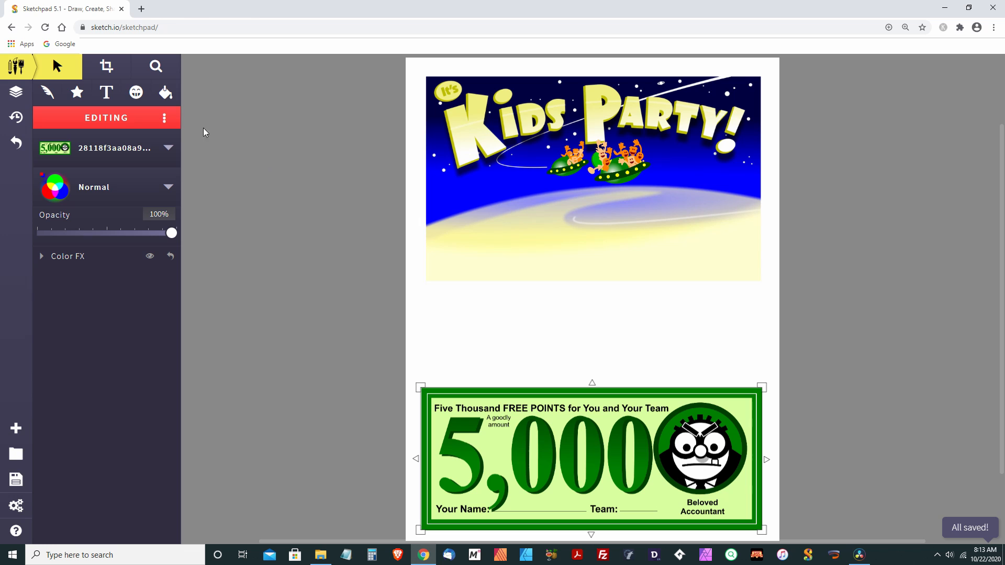
Load the kp next blue image and position it over the lower part of the mailer, resized to fit
click(136, 92)
click(141, 124)
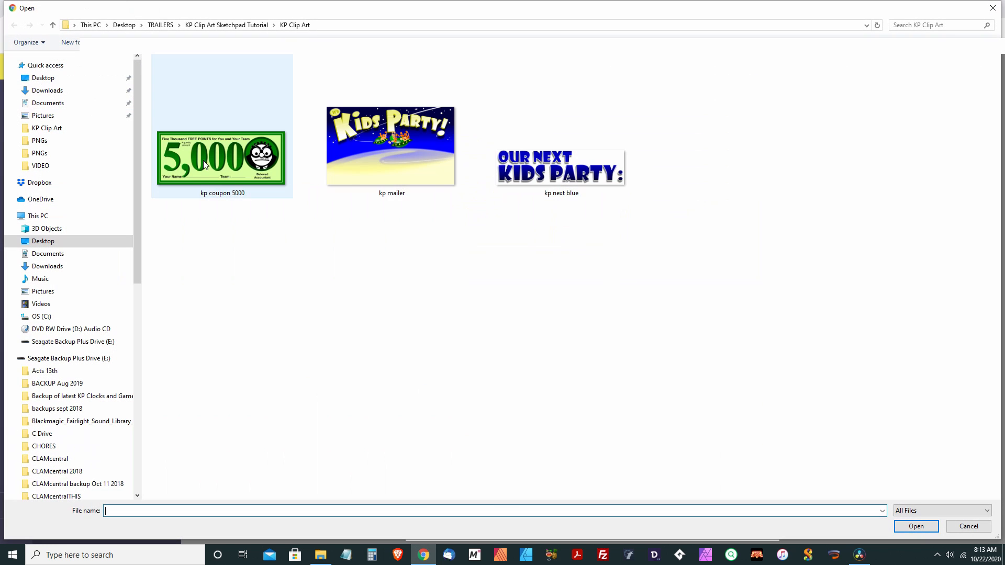
double_click(531, 166)
mouse_move(492, 319)
mouse_down()
mouse_move(512, 297)
mouse_move(514, 270)
mouse_up()
drag(806, 301, 750, 272)
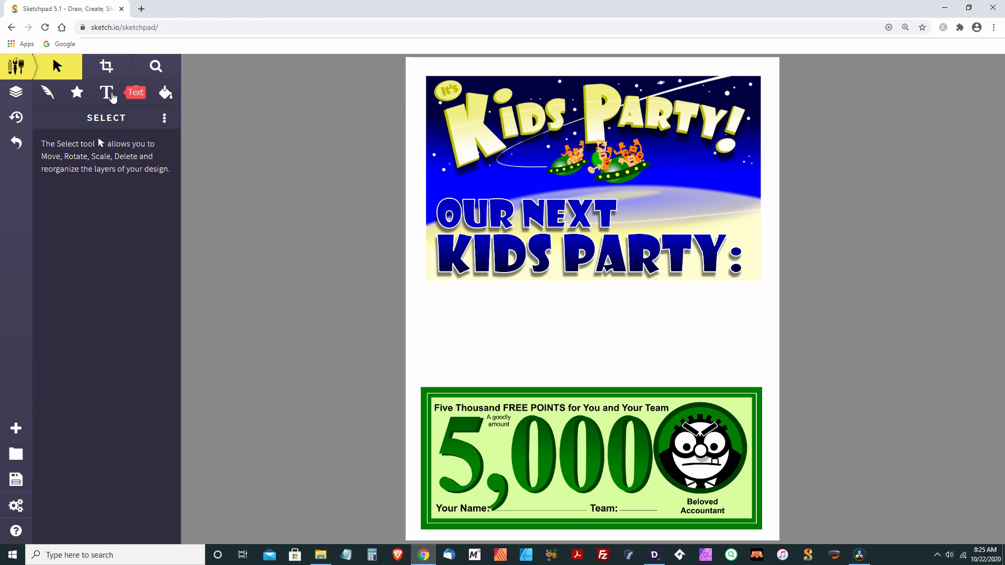
Choose the Anton font for the Text tool
click(107, 94)
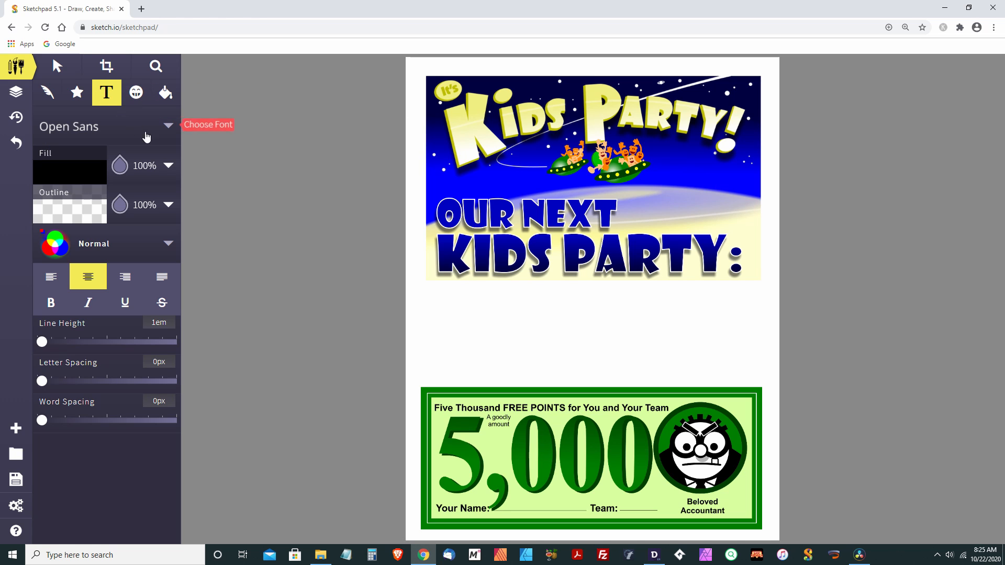
click(170, 130)
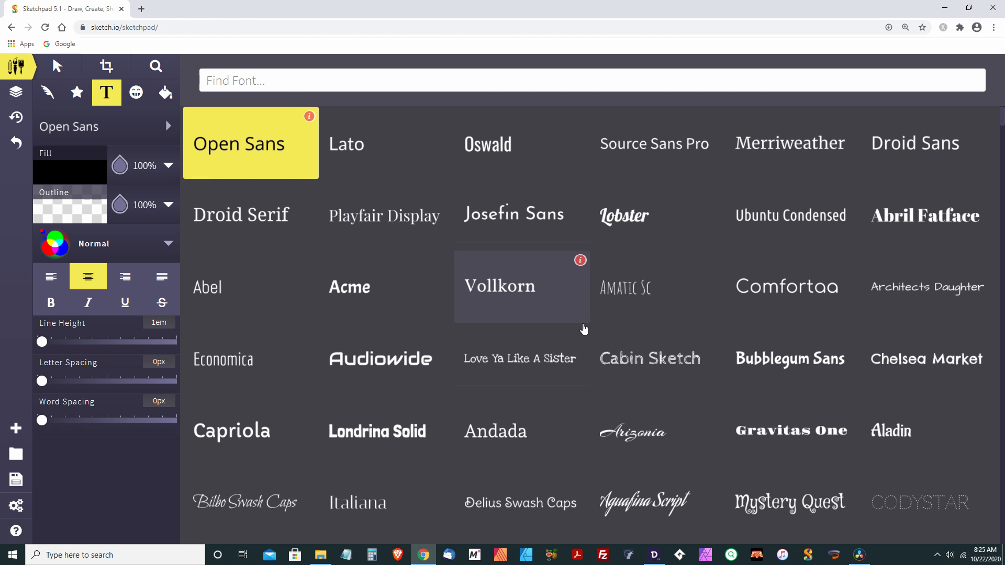
scroll(584, 333, down, 3)
scroll(584, 332, down, 7)
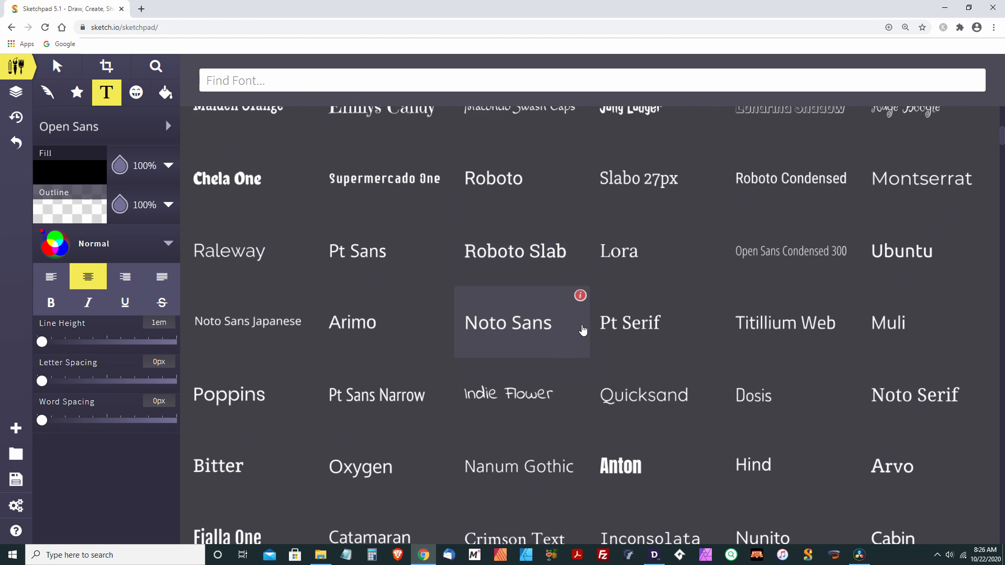
scroll(583, 329, down, 3)
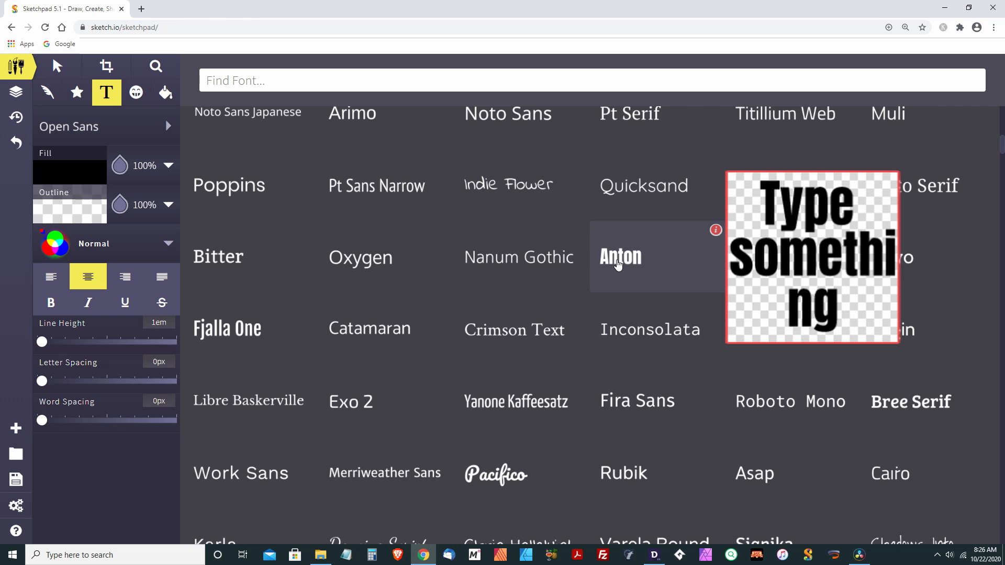
click(618, 264)
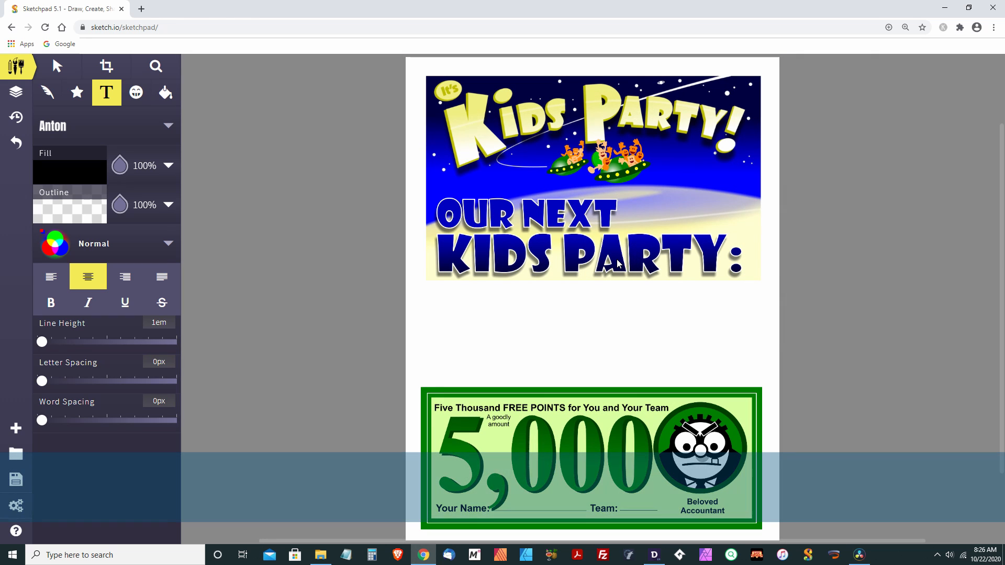
Add the text "Friday Night 7:00-8:30" below the header, widening its text box
click(438, 299)
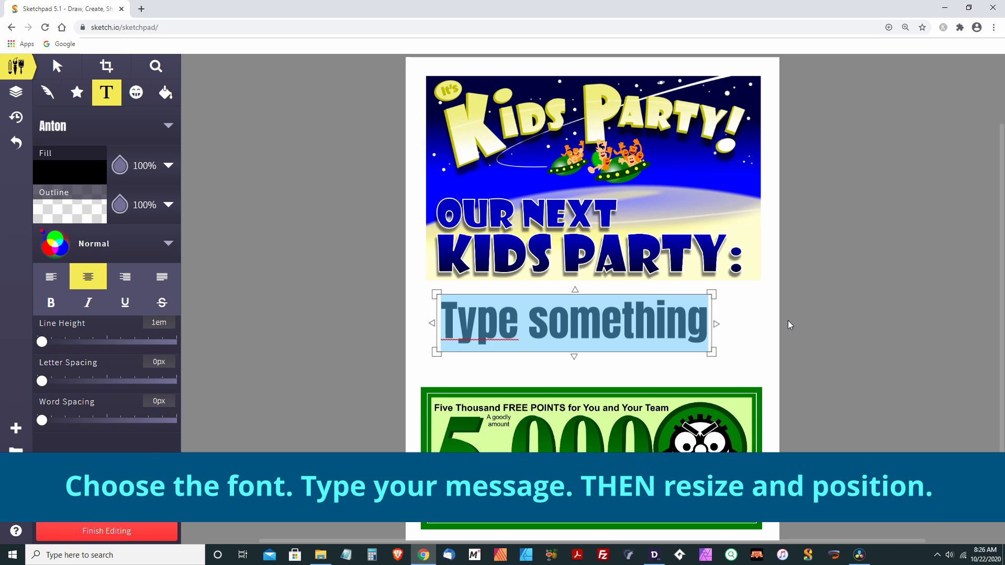
text(Friday)
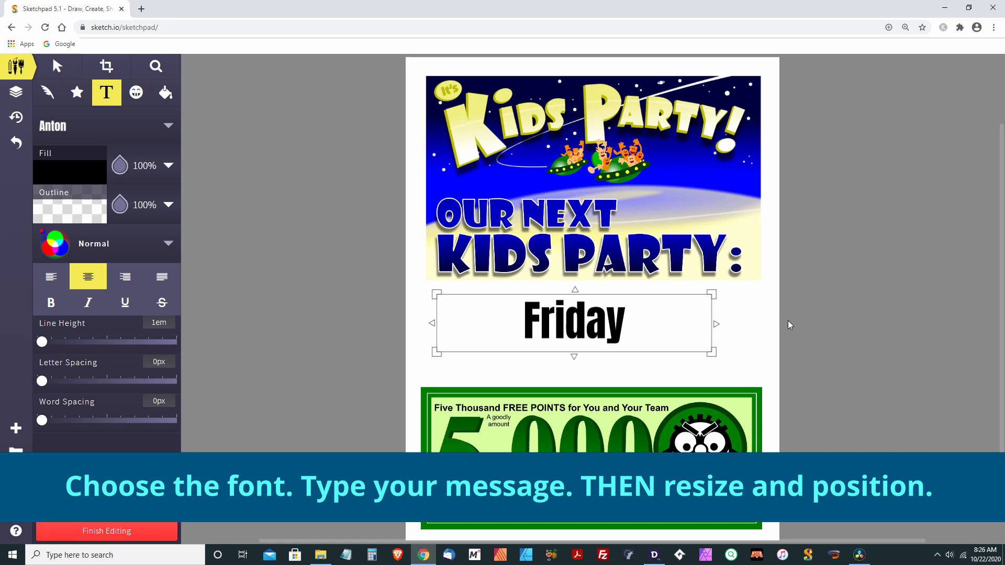
text( 7:00-8:30)
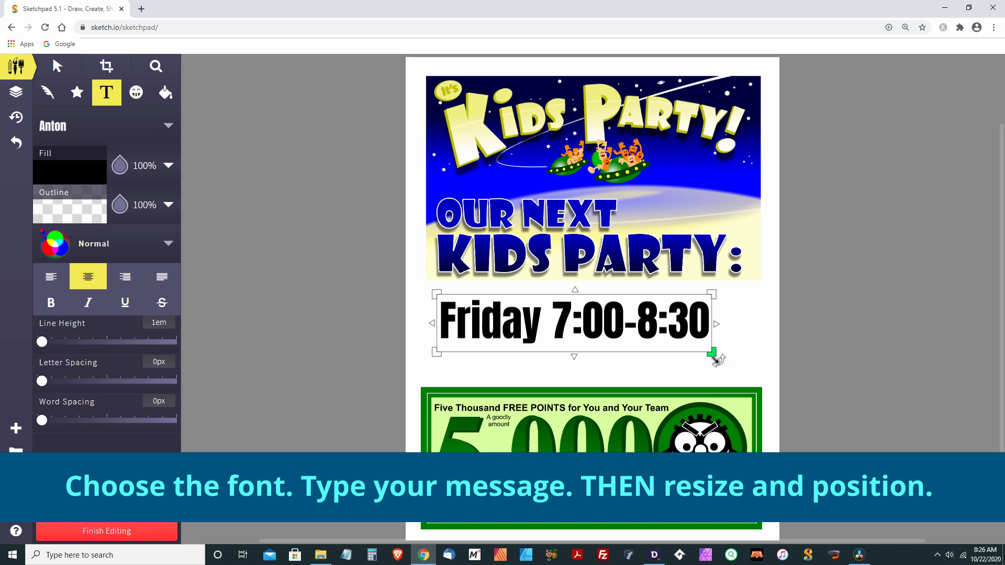
drag(714, 358, 760, 314)
click(576, 311)
text(Night)
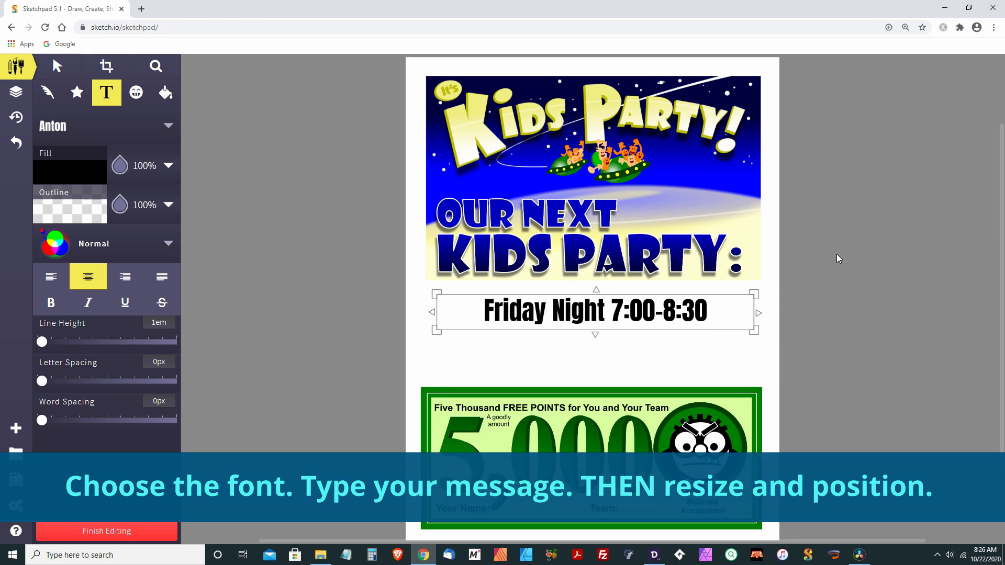
click(57, 67)
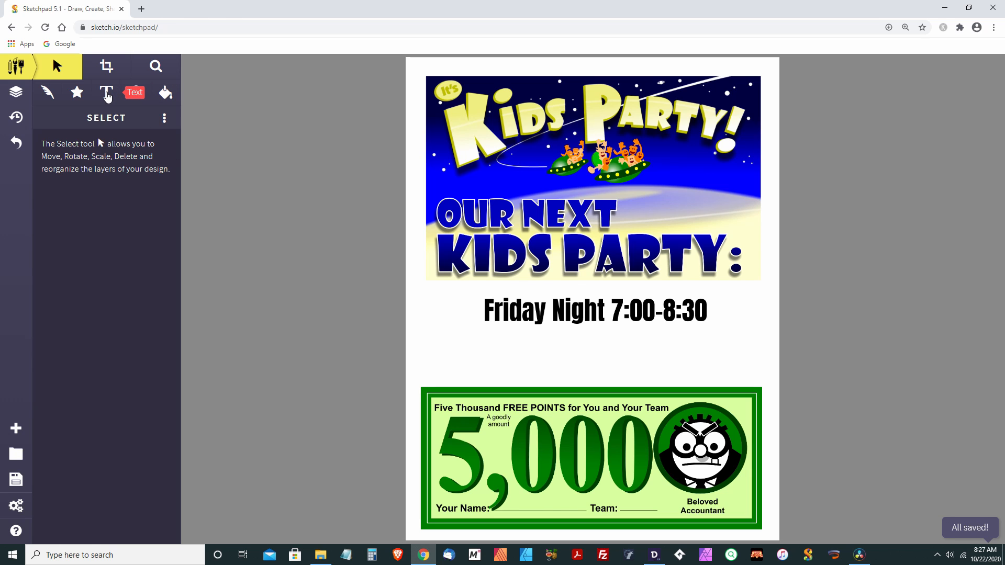
Switch the Text tool font to Open Sans
click(107, 94)
click(169, 127)
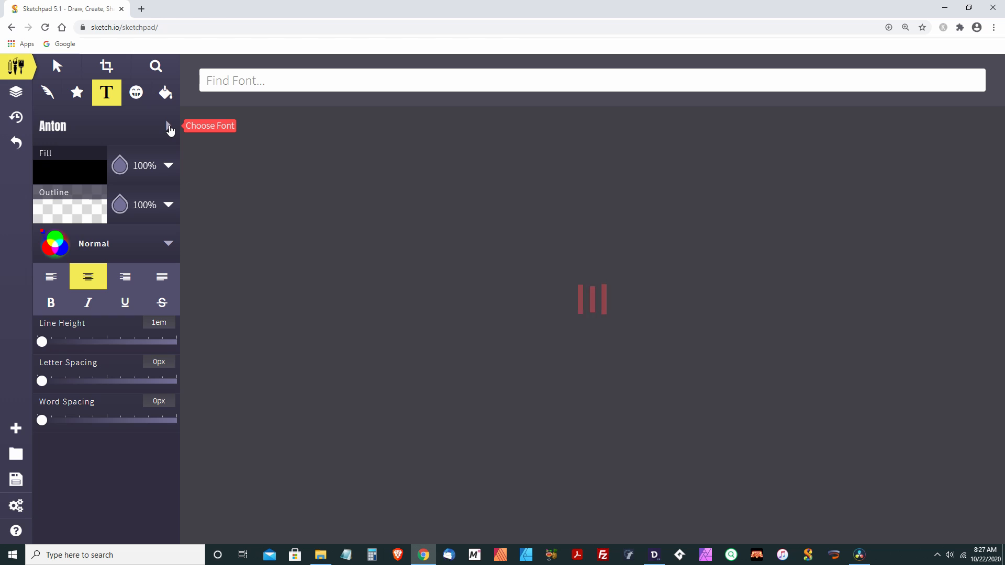
mouse_move(259, 150)
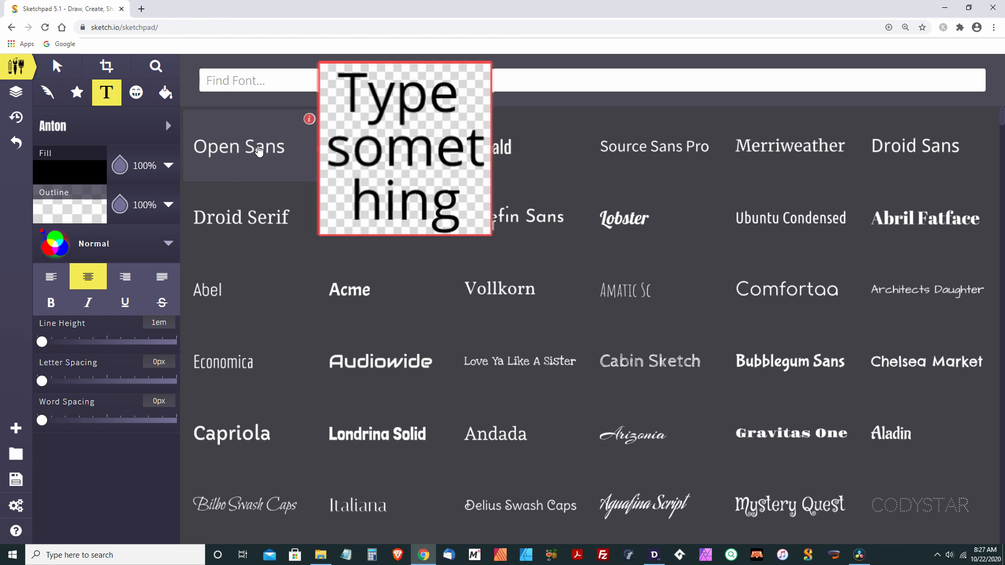
click(259, 150)
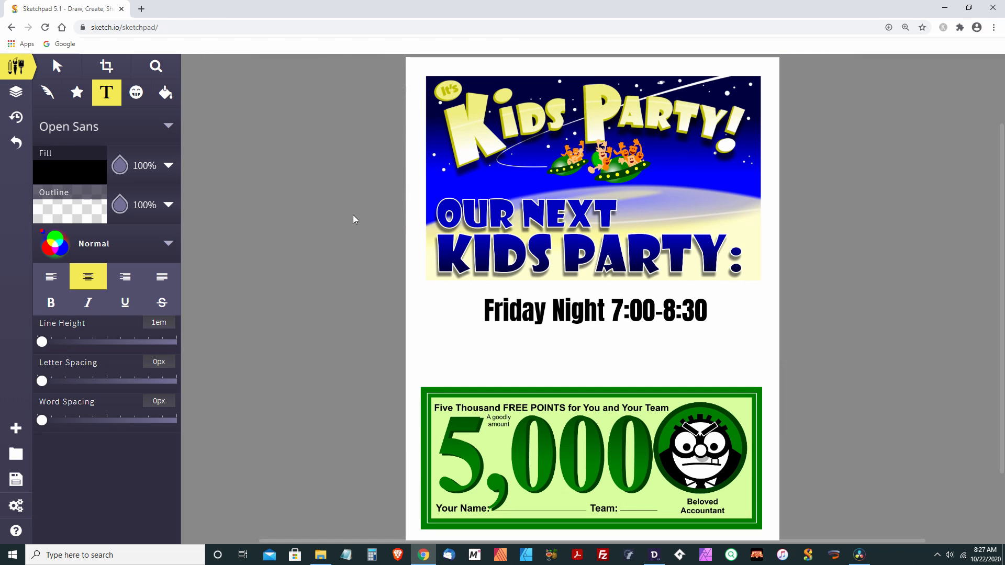
Paste the party description into a new text box above the coupon and widen it to the page width
click(438, 343)
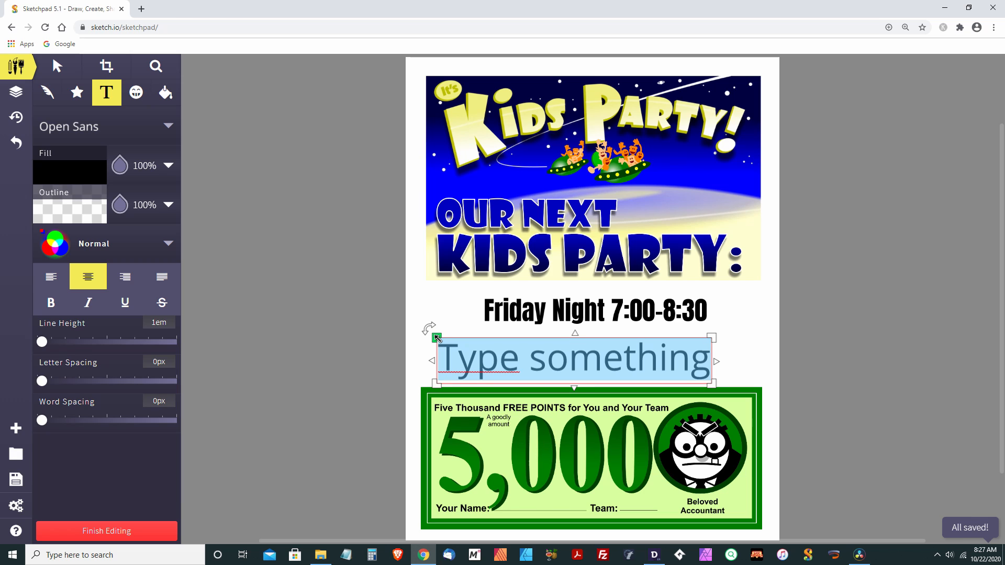
text(Bring all your friends! We’ll be playing BODY SNATCHER and a bunch of other great stuff. Don’t forget to bring the KP Points coupon below. And remember our motto: Dress for Mess!)
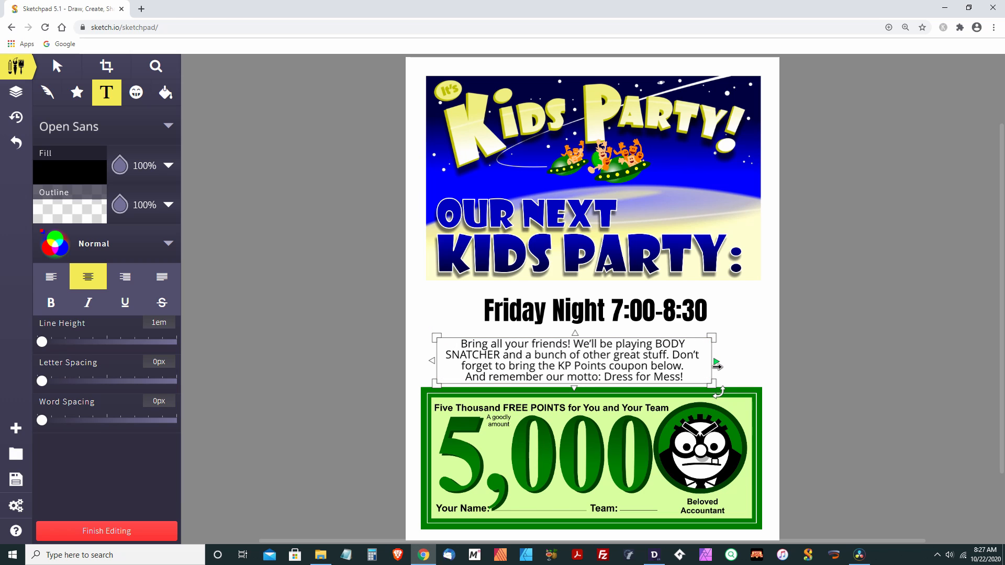
drag(717, 365, 760, 363)
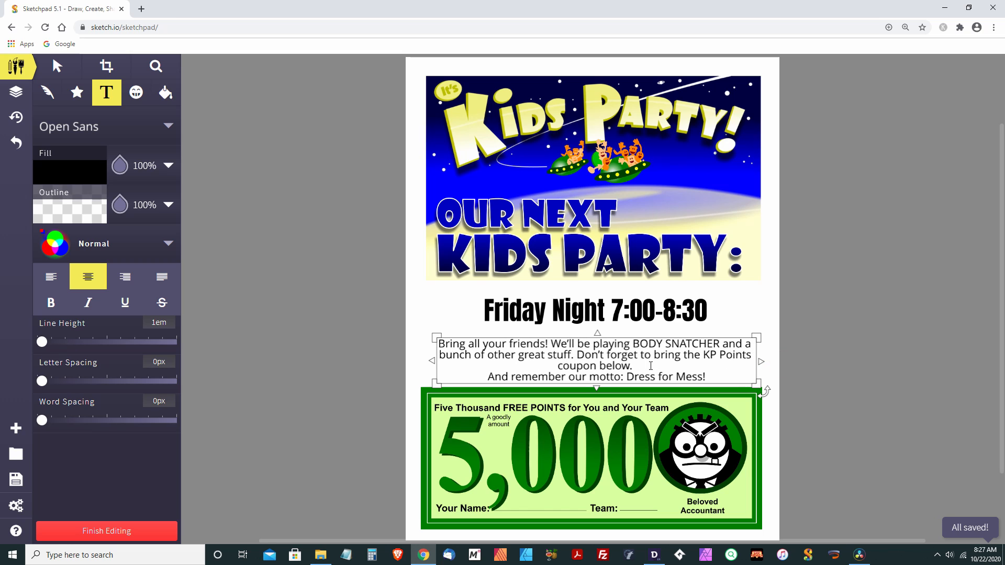
drag(597, 388, 598, 376)
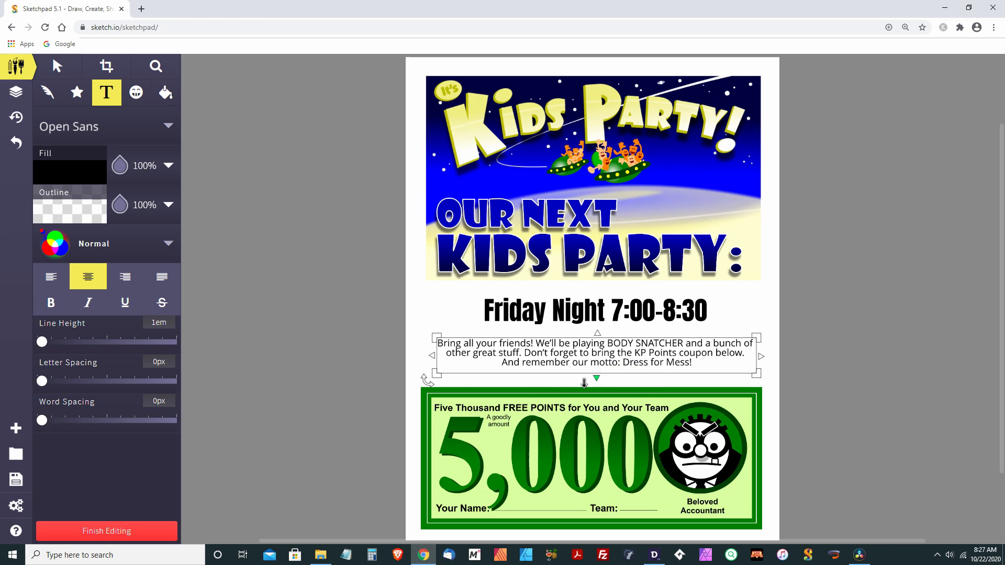